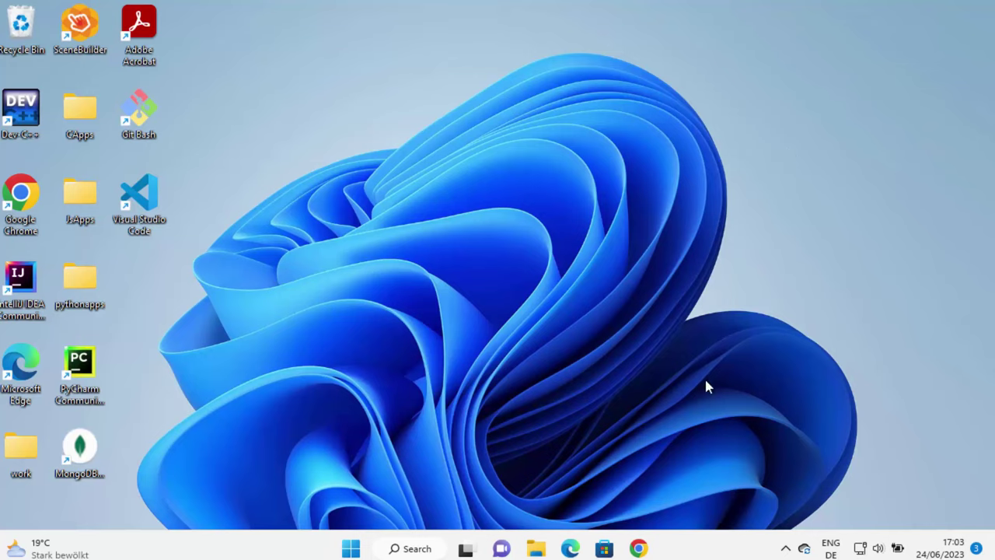
Open the official BlueStacks website from the Google results for bluestacks in Chrome.
left_click(639, 549)
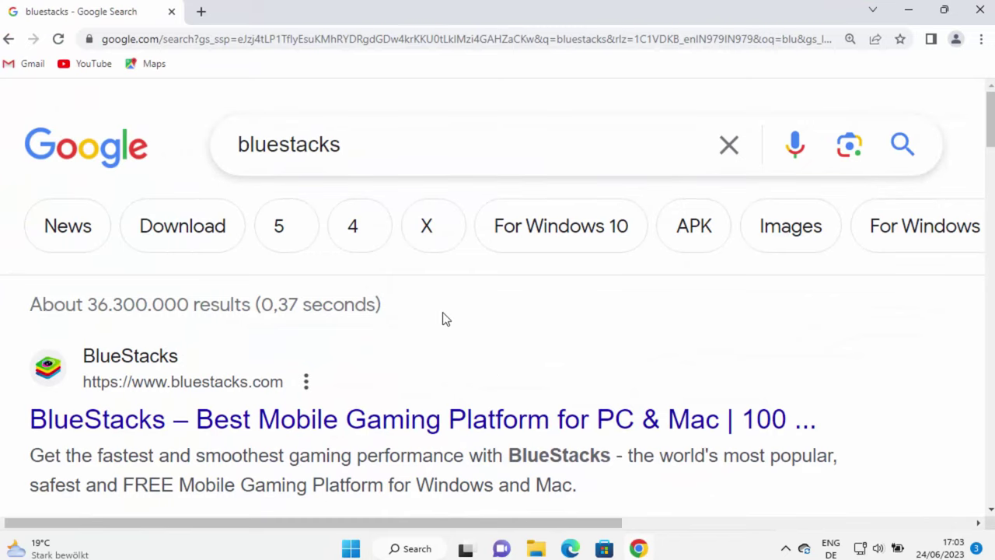
scroll(445, 319, "down", 1)
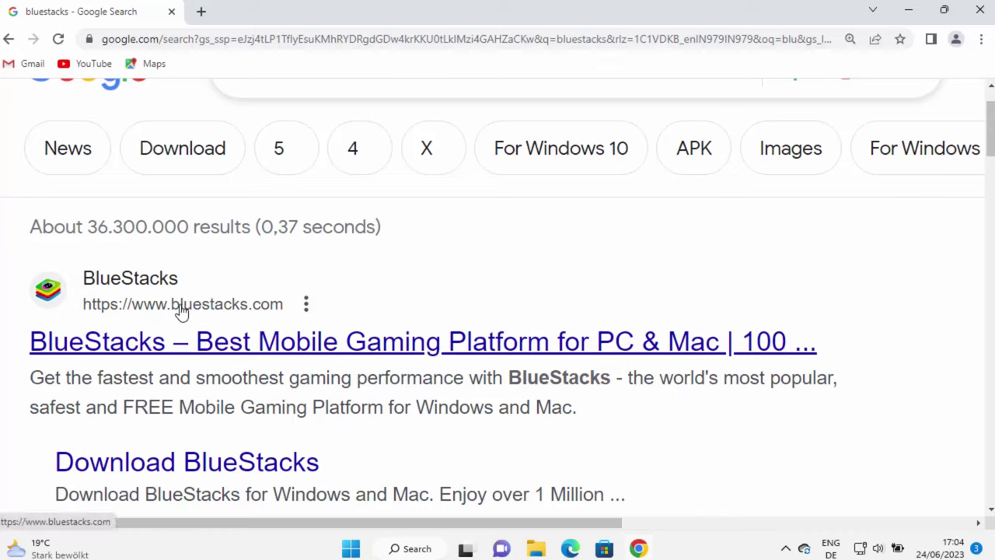
left_click(376, 343)
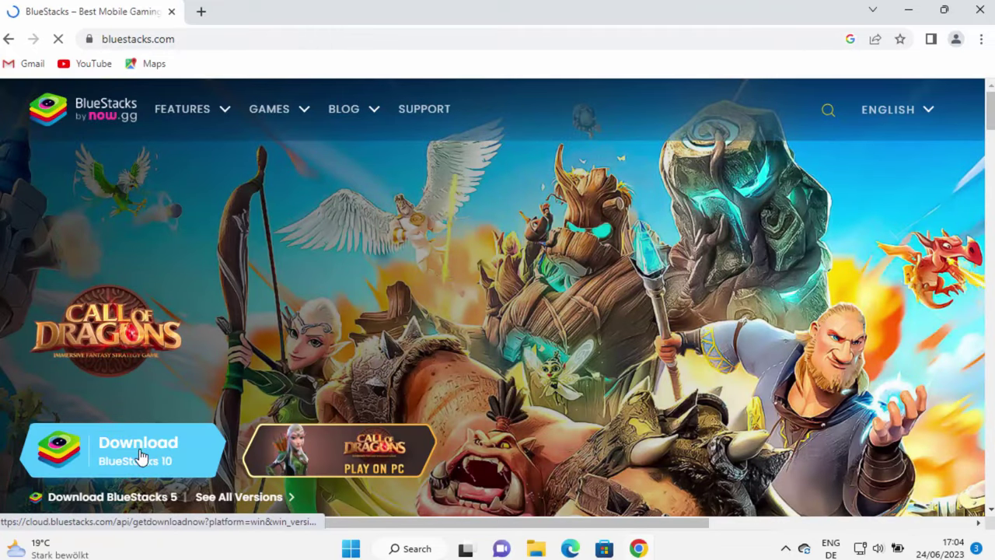
Open the page with all BlueStacks versions in a new tab and examine the BlueStacks 5 and BlueStacks 4 downloads for Windows and macOS.
scroll(162, 404, "down", 2)
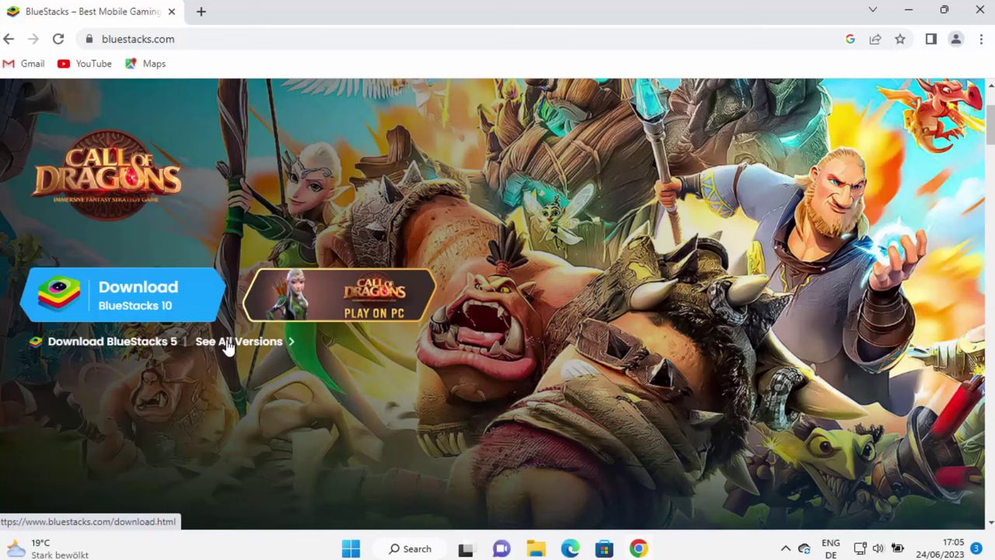
right_click(226, 348)
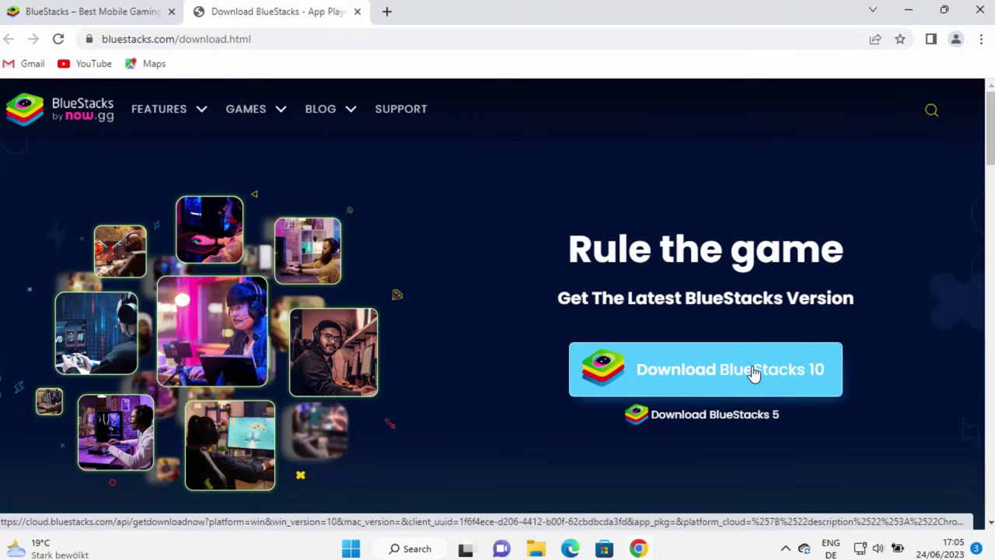
scroll(750, 377, "down", 1)
scroll(750, 376, "down", 2)
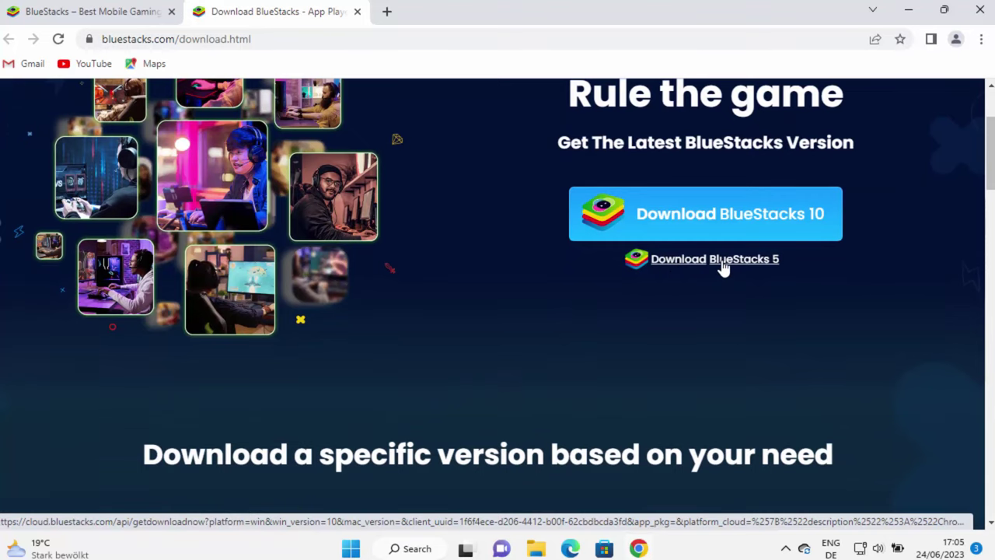
scroll(723, 266, "down", 2)
scroll(722, 269, "down", 3)
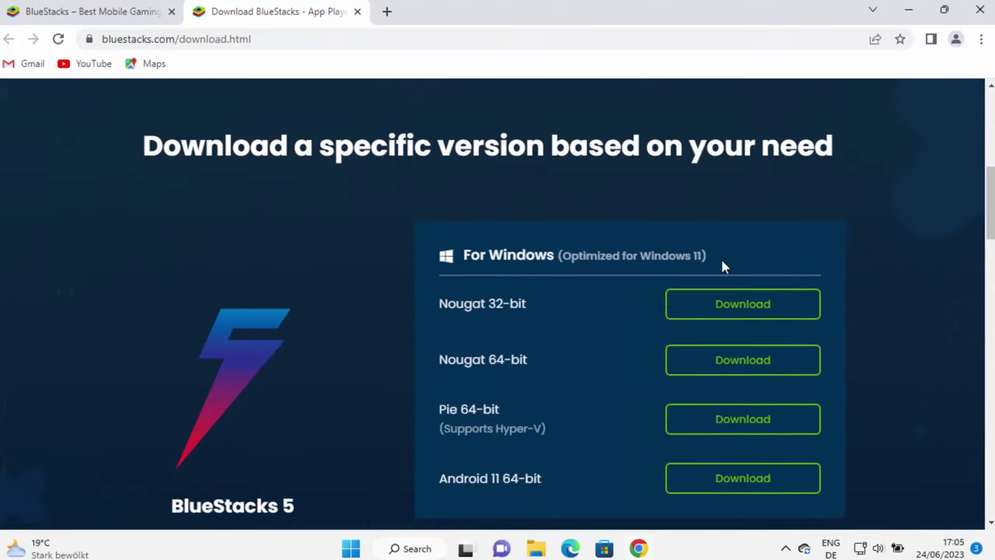
scroll(391, 324, "down", 3)
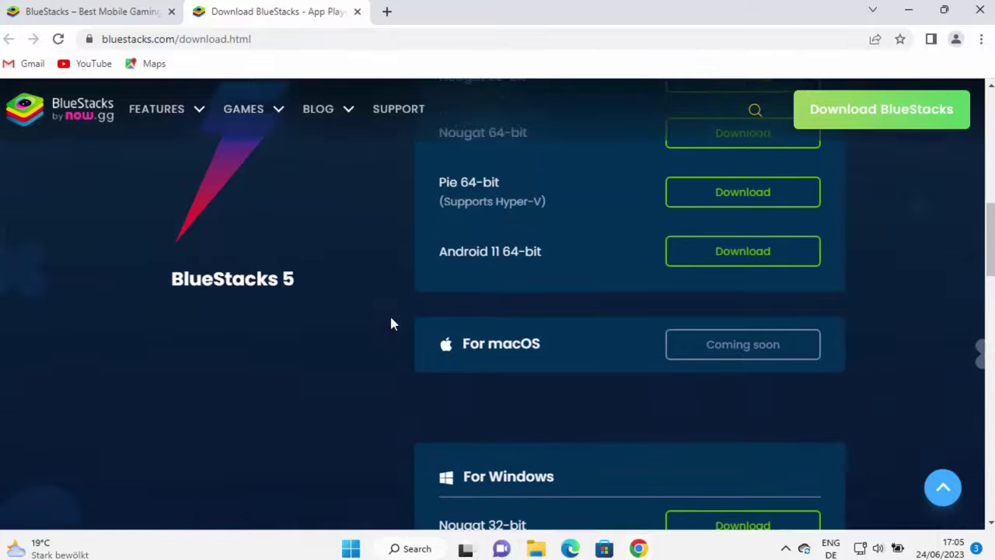
scroll(334, 286, "up", 1)
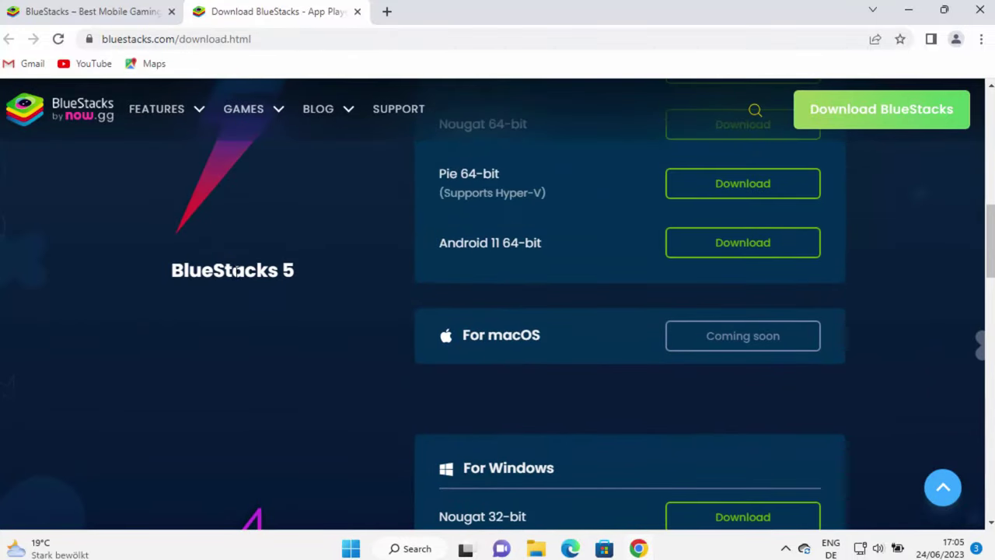
scroll(428, 278, "down", 2)
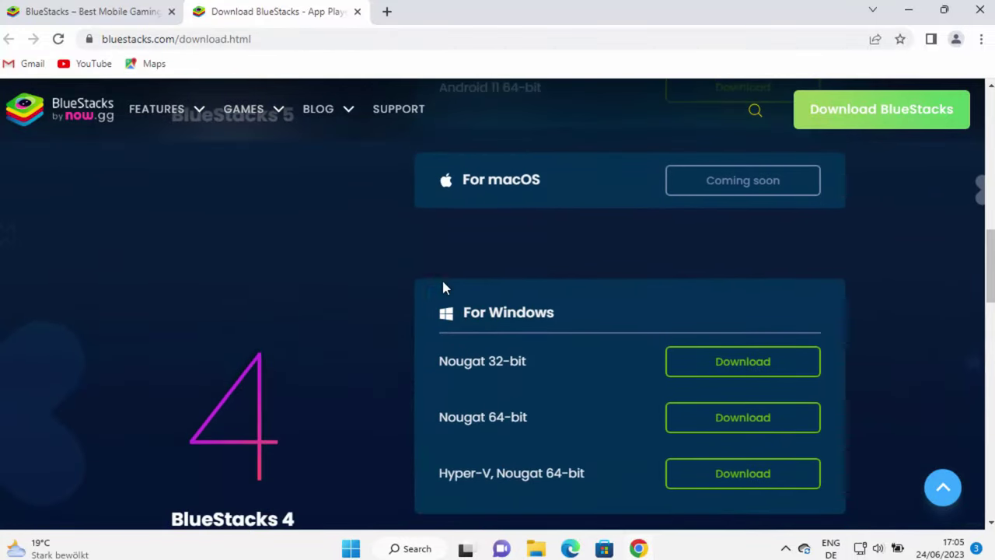
scroll(579, 295, "down", 3)
scroll(559, 303, "down", 1)
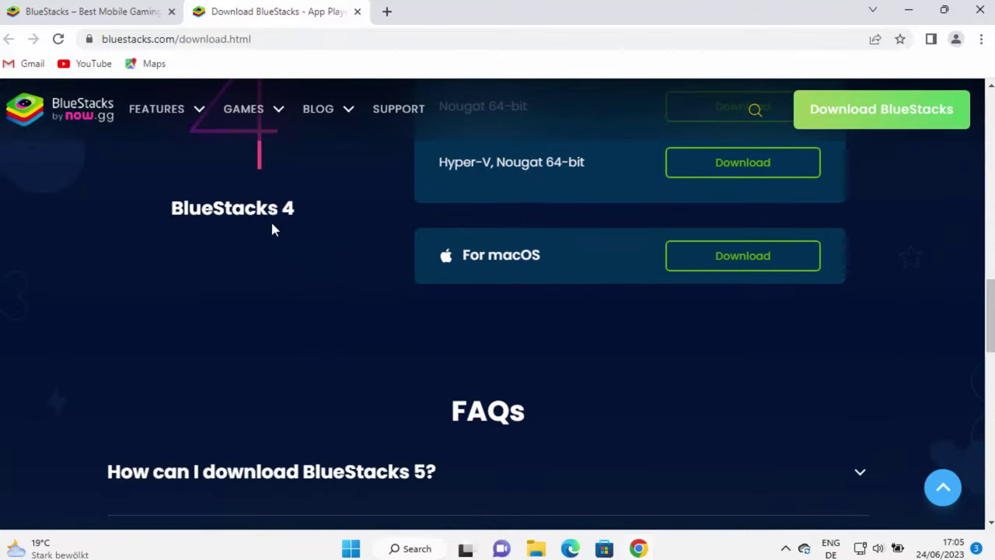
scroll(505, 303, "up", 3)
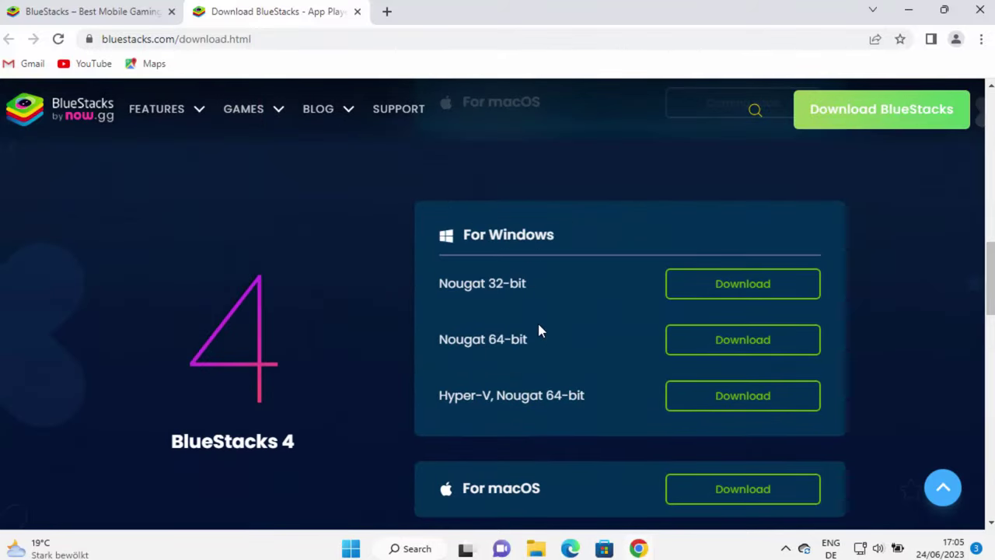
scroll(554, 334, "up", 1)
scroll(607, 369, "down", 4)
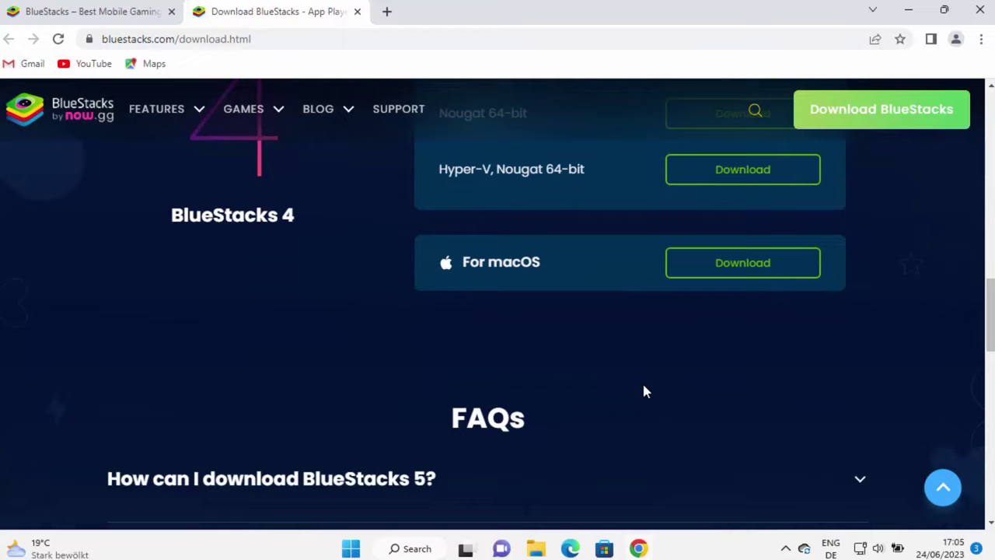
scroll(644, 391, "down", 4)
scroll(644, 389, "up", 20)
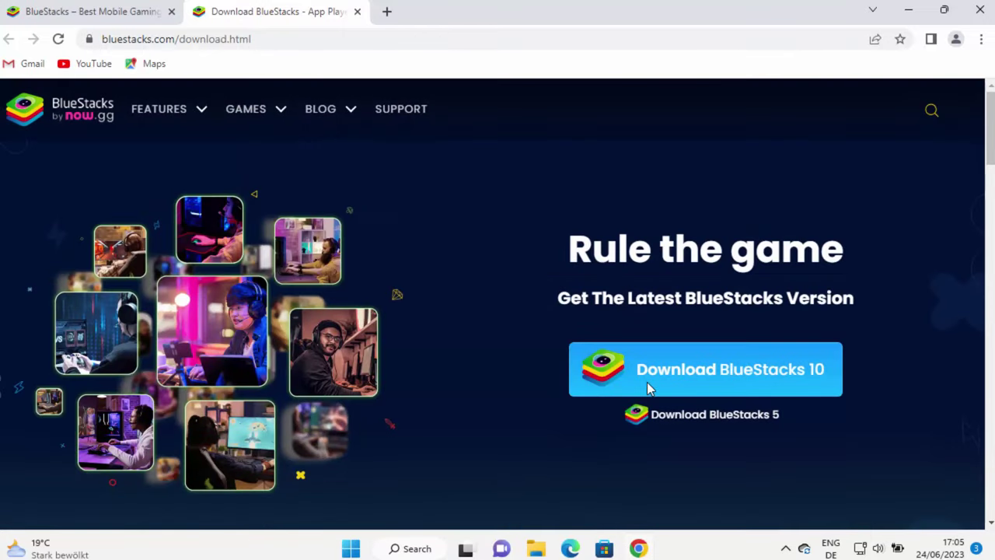
Download the BlueStacks 10 installer from the BlueStacks home page and run the downloaded file.
left_click(97, 13)
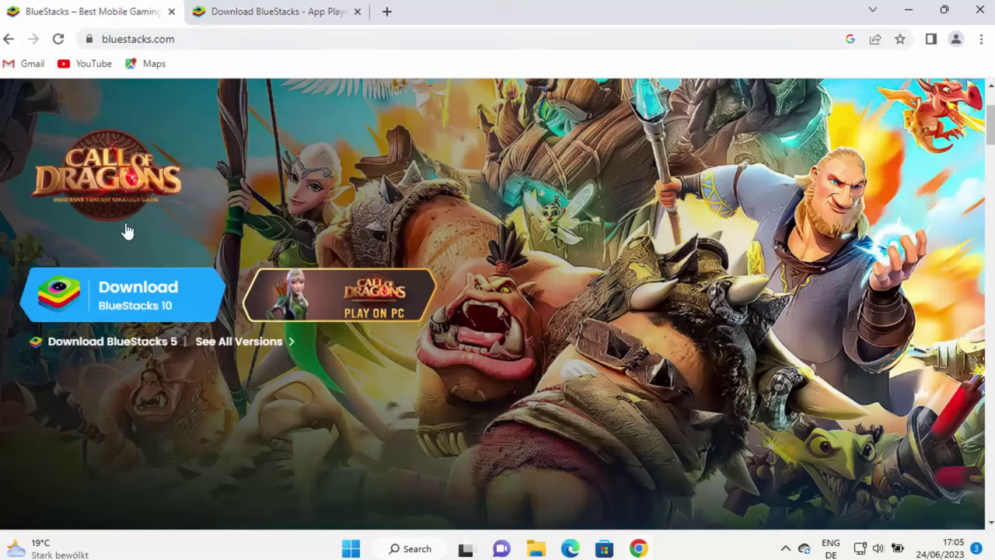
left_click(161, 306)
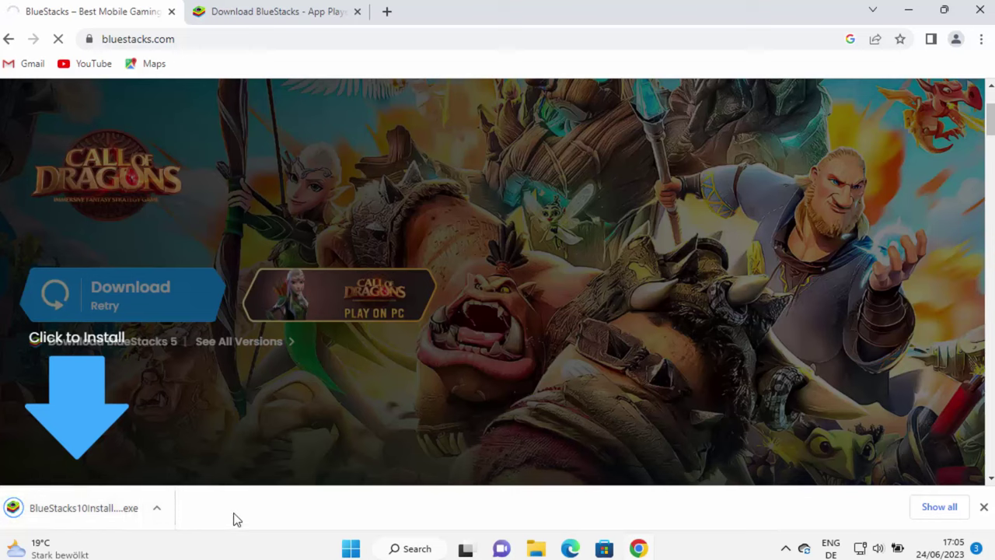
left_click(92, 514)
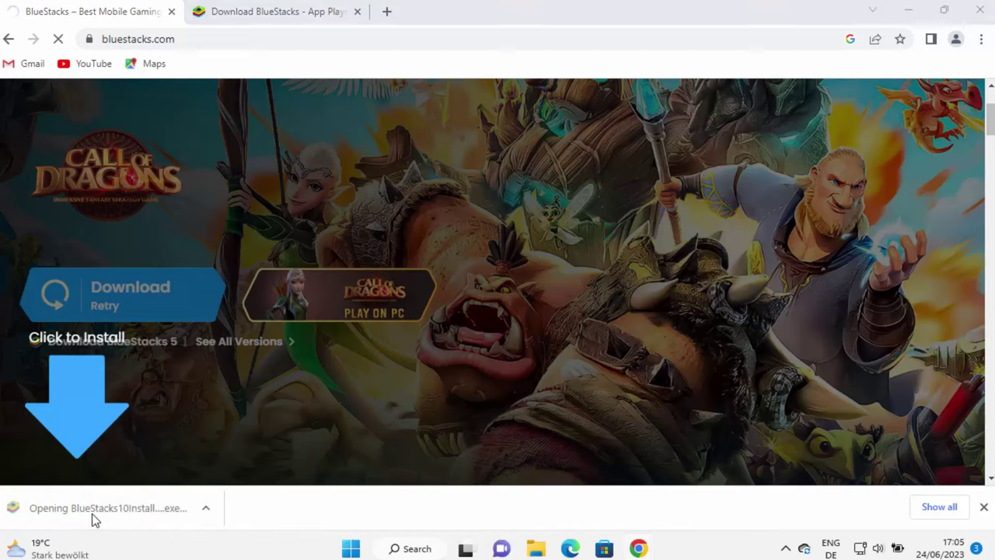
Minimise the browser, allow the BlueStacks Installer to make changes to the device and start the installation.
left_click(908, 16)
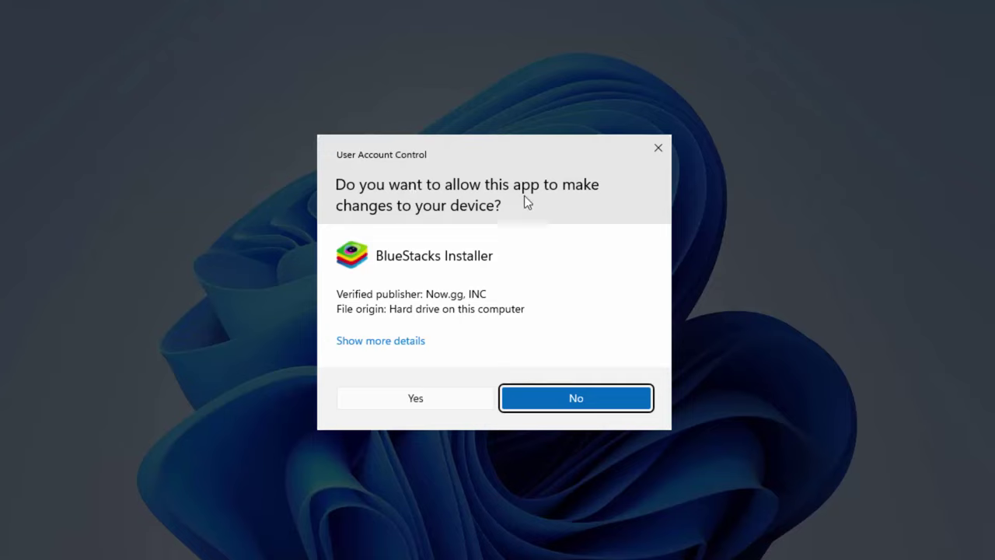
left_click(416, 399)
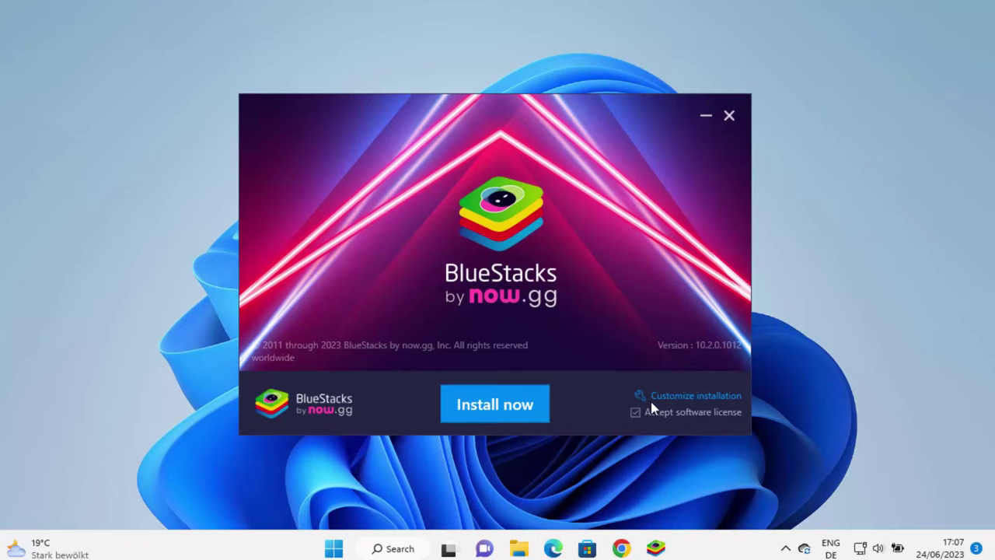
left_click(498, 409)
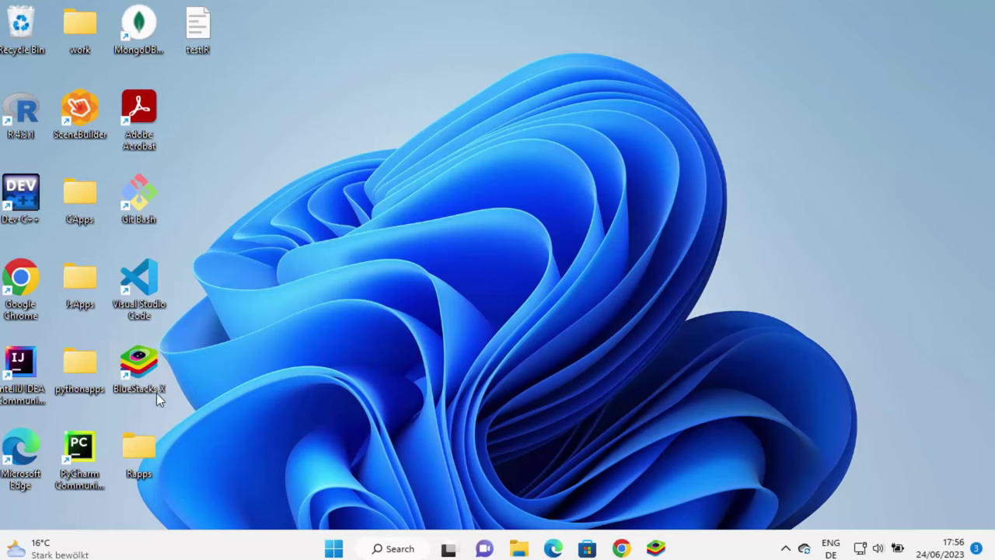
Bring up the window of the newly installed BlueStacks X.
left_click(785, 548)
left_click(645, 549)
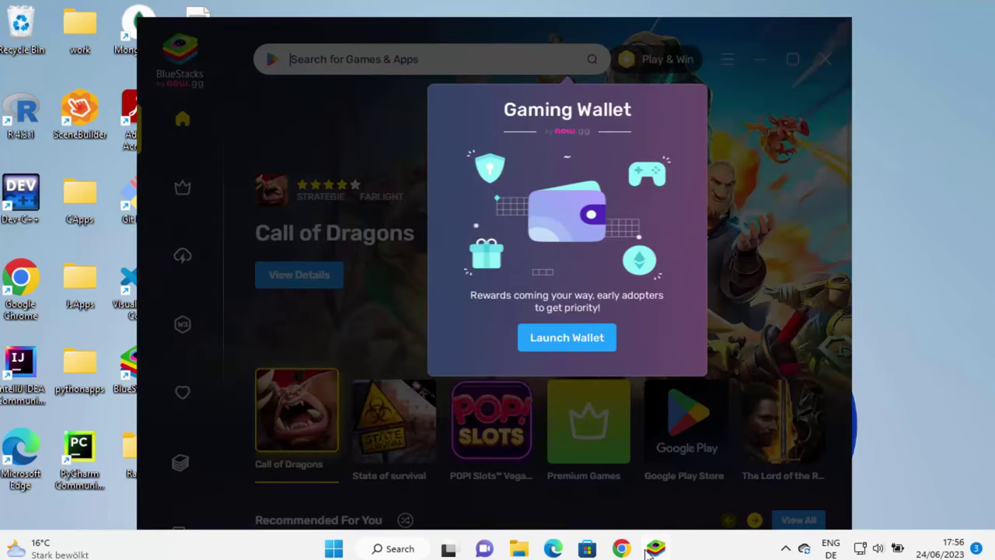
Find the BlueStacks X entry in the Windows list of all installed apps and close the list.
left_click(335, 549)
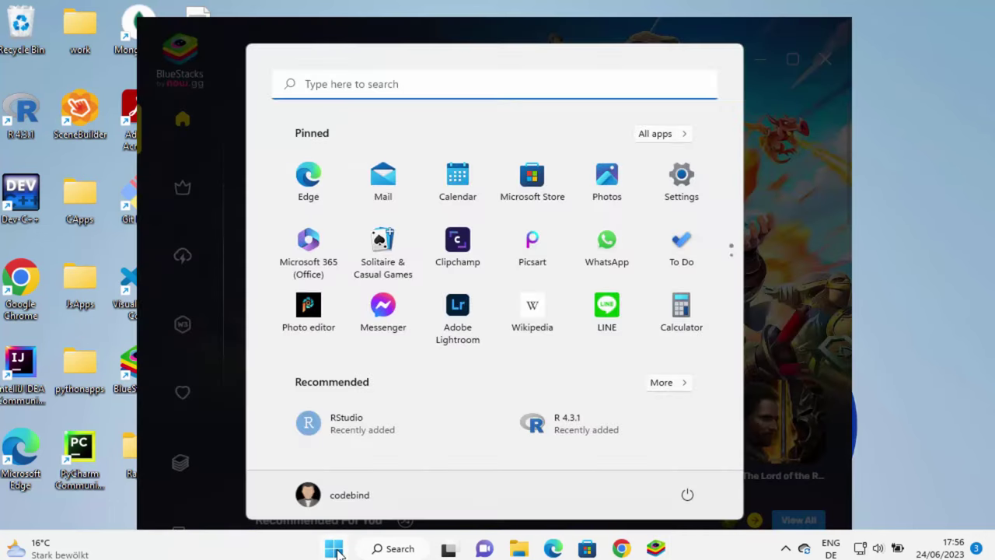
left_click(673, 137)
scroll(457, 241, "down", 1)
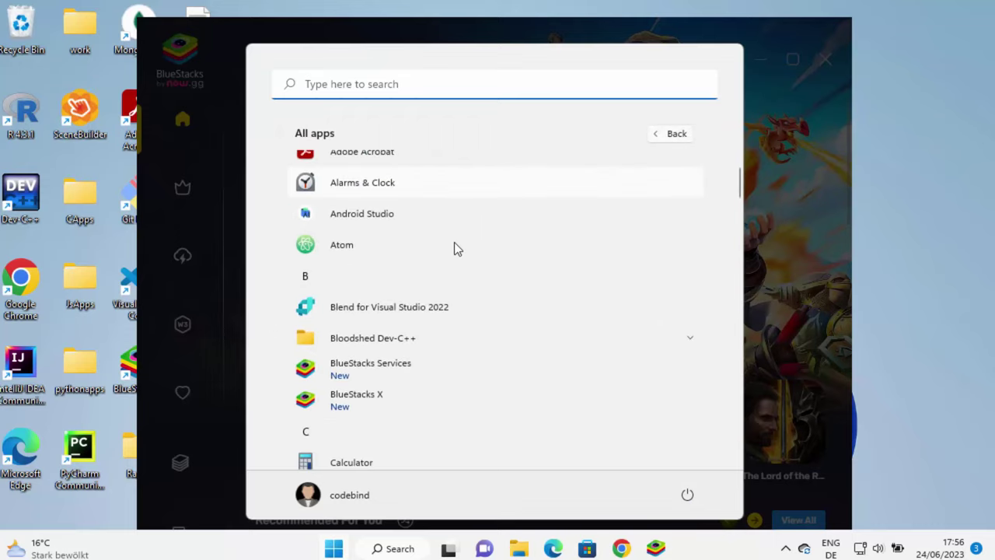
scroll(457, 247, "down", 2)
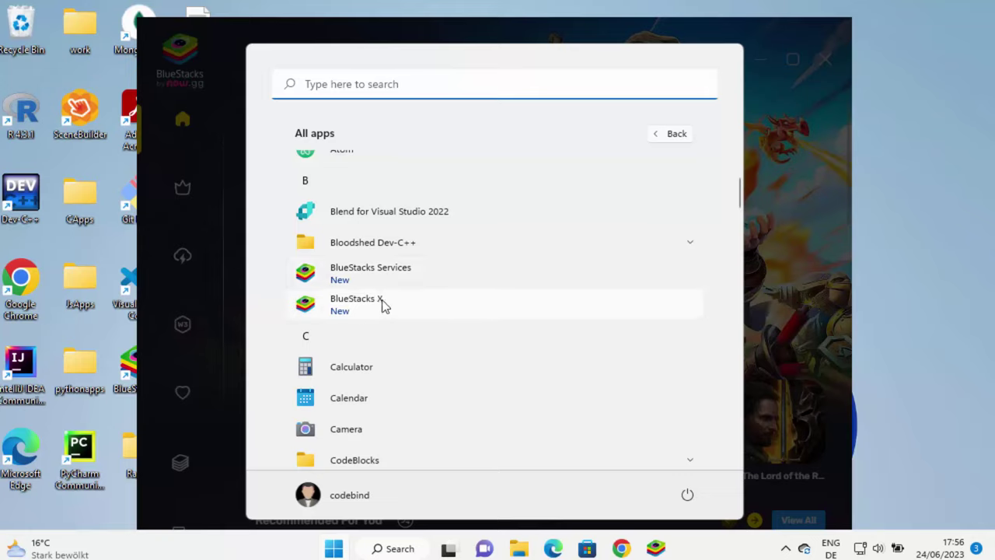
left_click(905, 266)
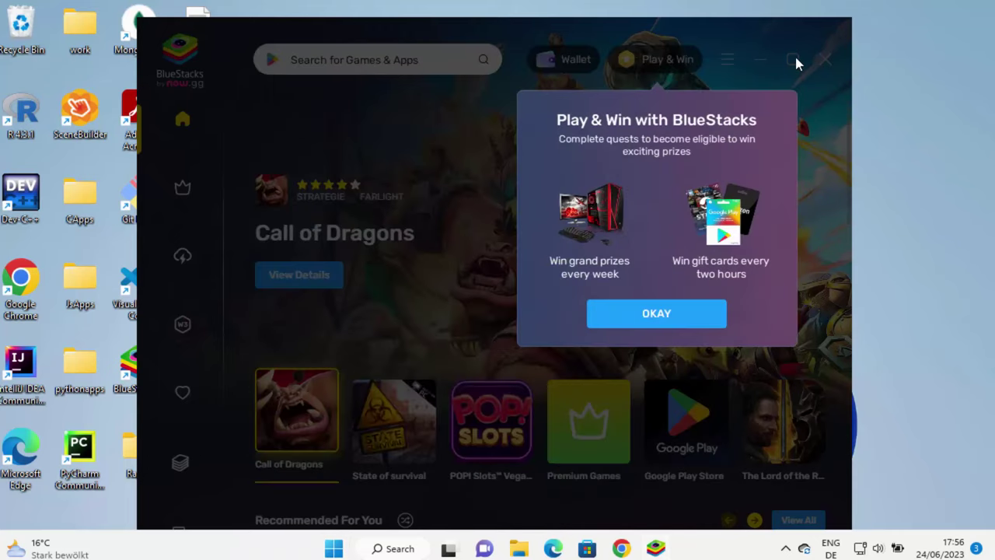
Dismiss the Play & Win, App Player and Multi-instance Manager introduction tips and maximise the BlueStacks window.
left_click(658, 315)
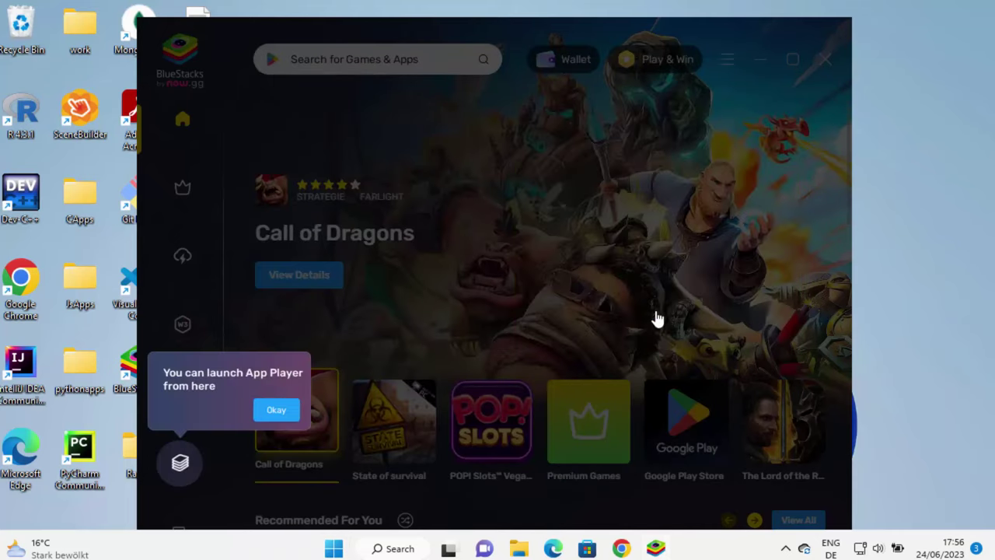
left_click(276, 410)
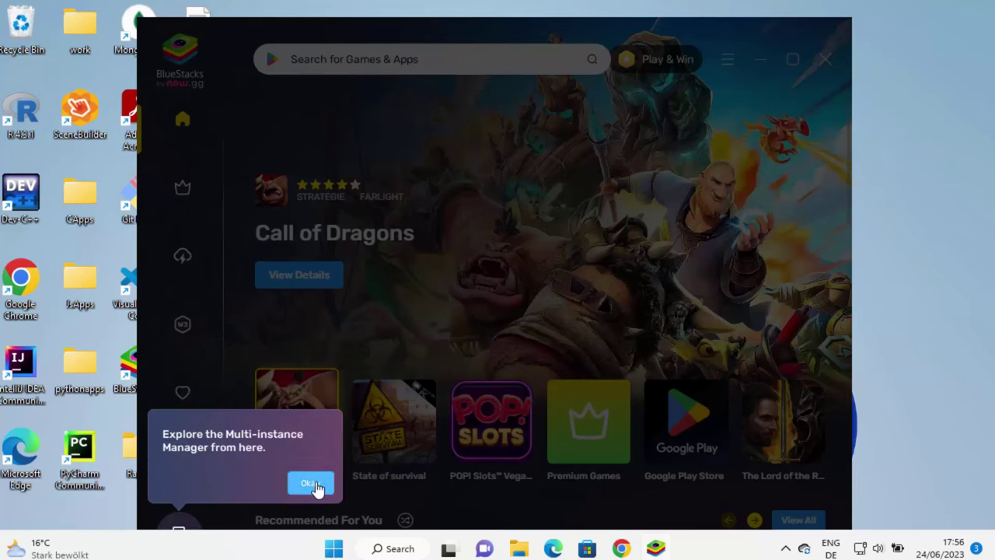
left_click(315, 487)
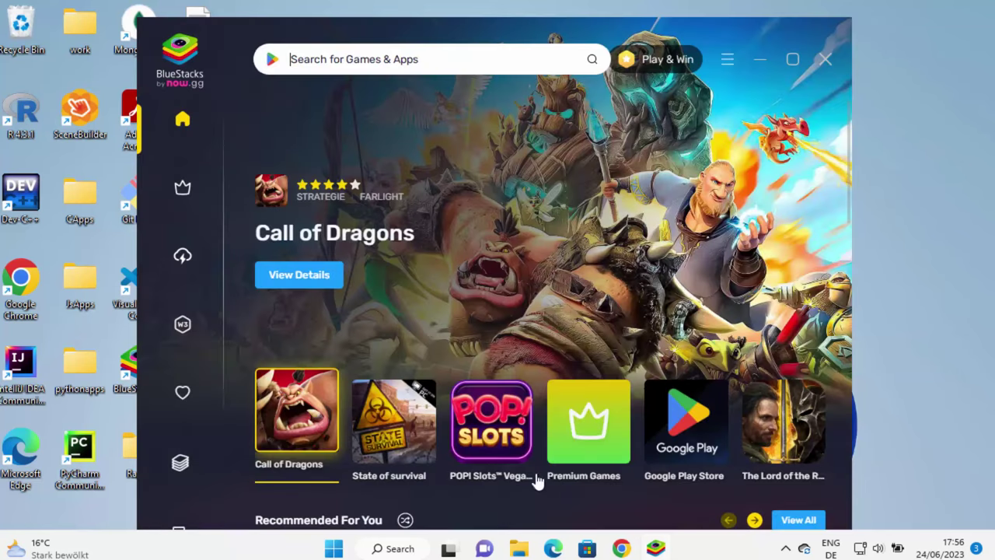
left_click(793, 59)
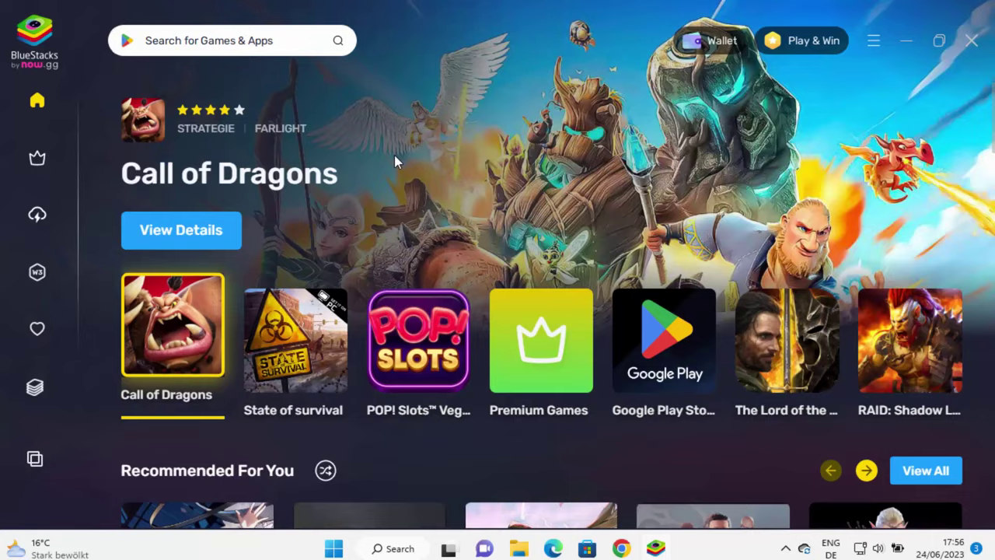
Browse the recommended and trending games on the home page and return to the start of the page.
scroll(441, 186, "down", 1)
scroll(441, 186, "down", 2)
scroll(506, 215, "down", 2)
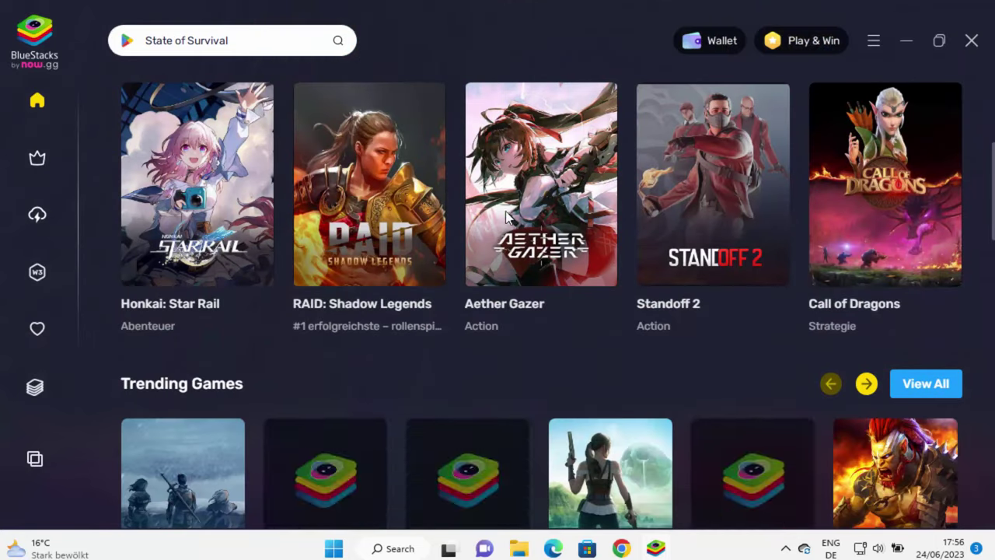
scroll(510, 235, "down", 3)
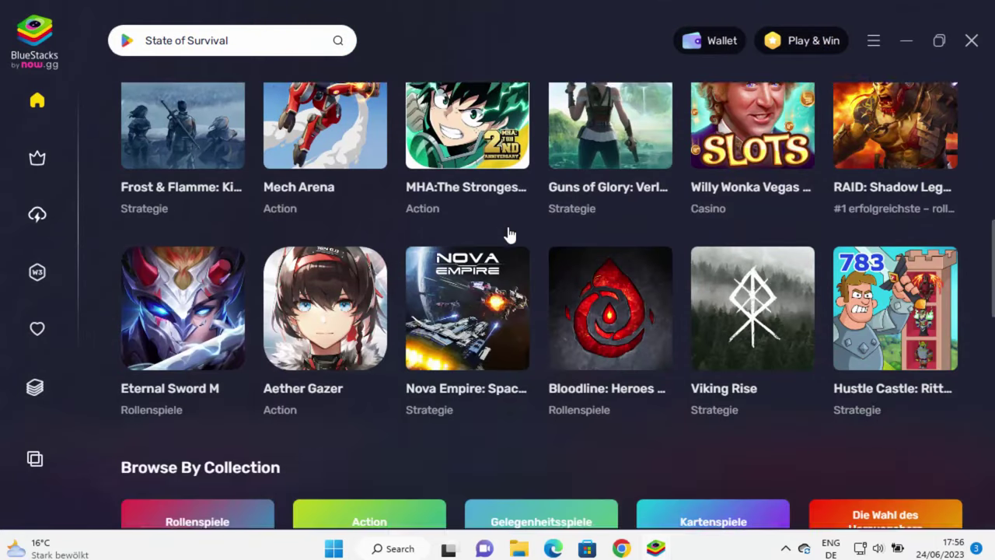
scroll(509, 235, "up", 8)
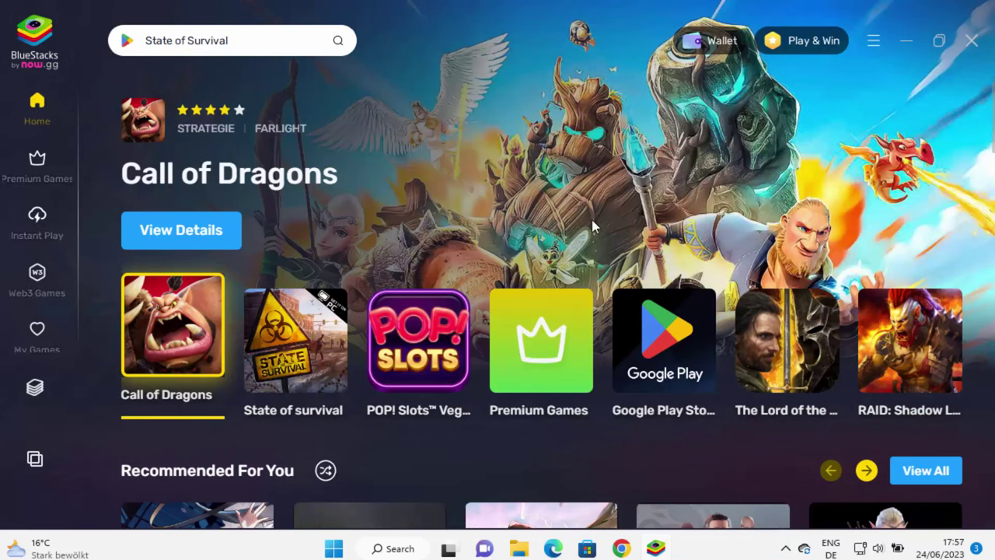
View the Instant Play, Web3 Games and My Games sections in turn.
left_click(40, 225)
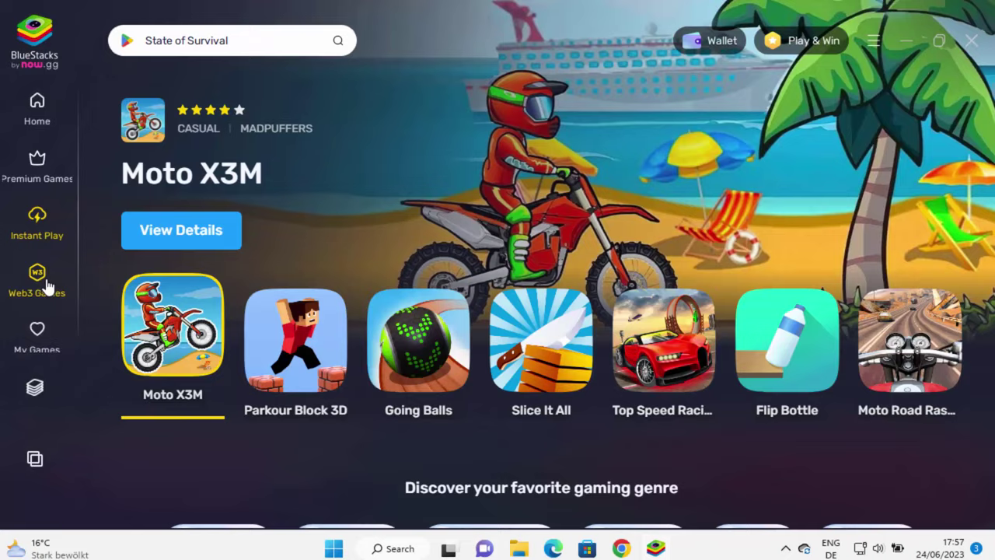
left_click(39, 277)
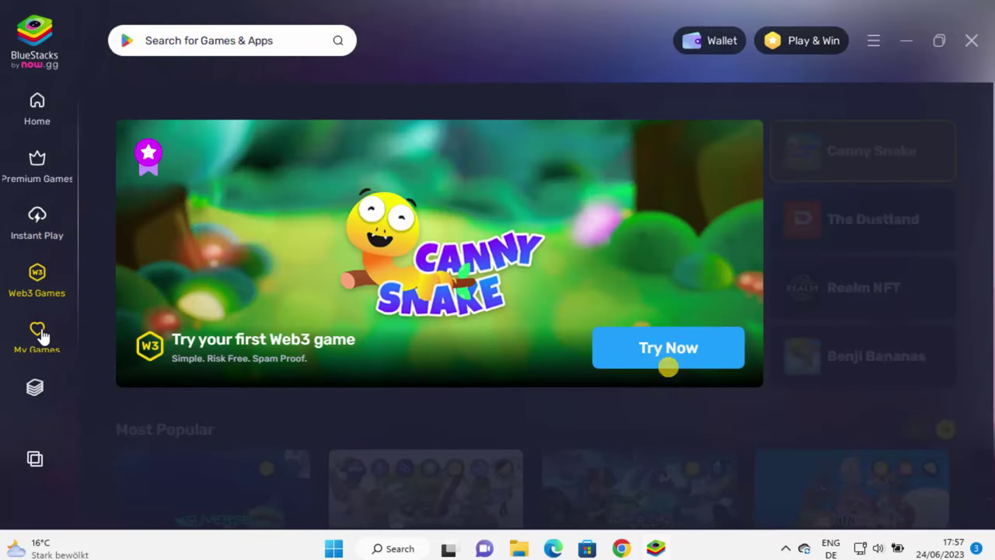
left_click(41, 334)
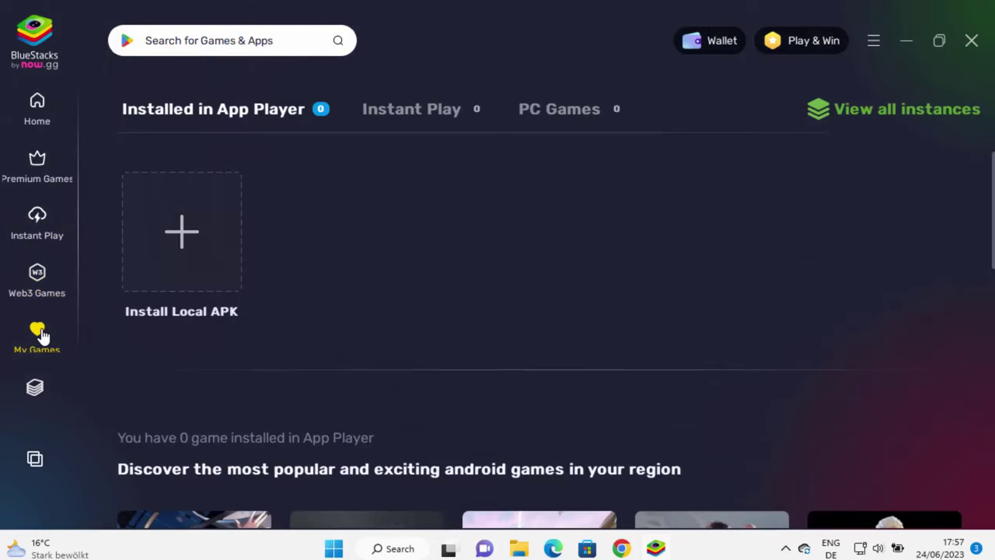
Try to launch the BlueStacks App Player and dismiss its startup dialog.
left_click(37, 398)
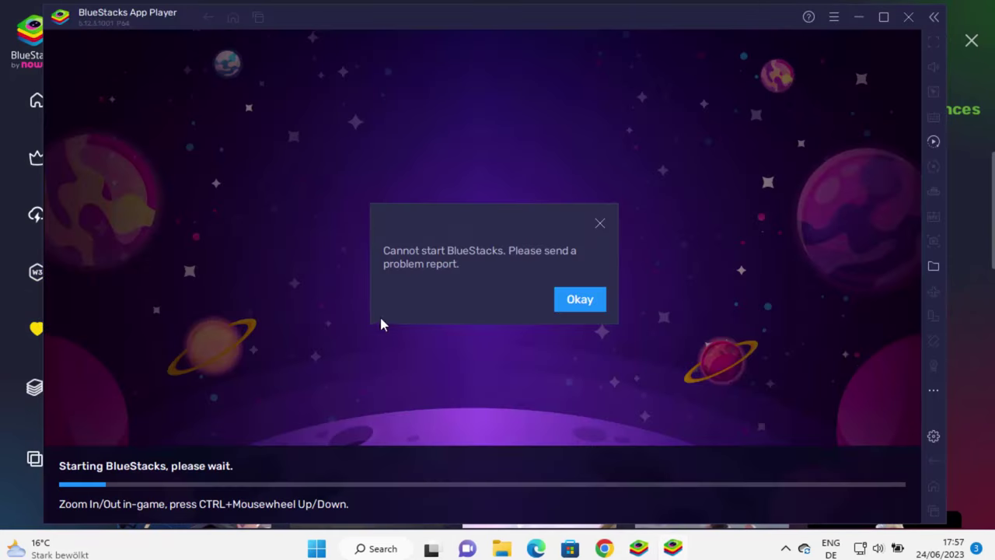
left_click(580, 300)
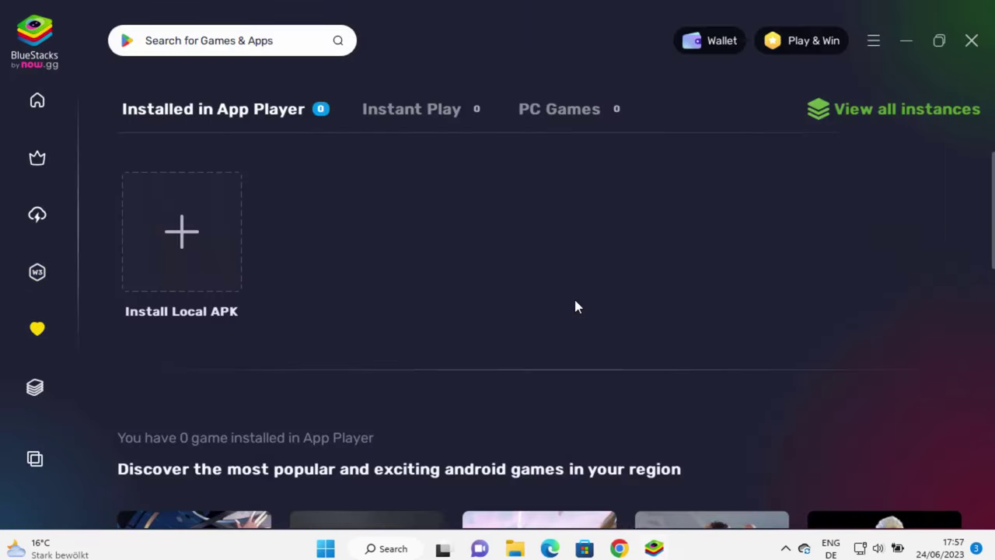
Return to the home page and open the Call of Dragons details page at its Google Play install option.
left_click(37, 110)
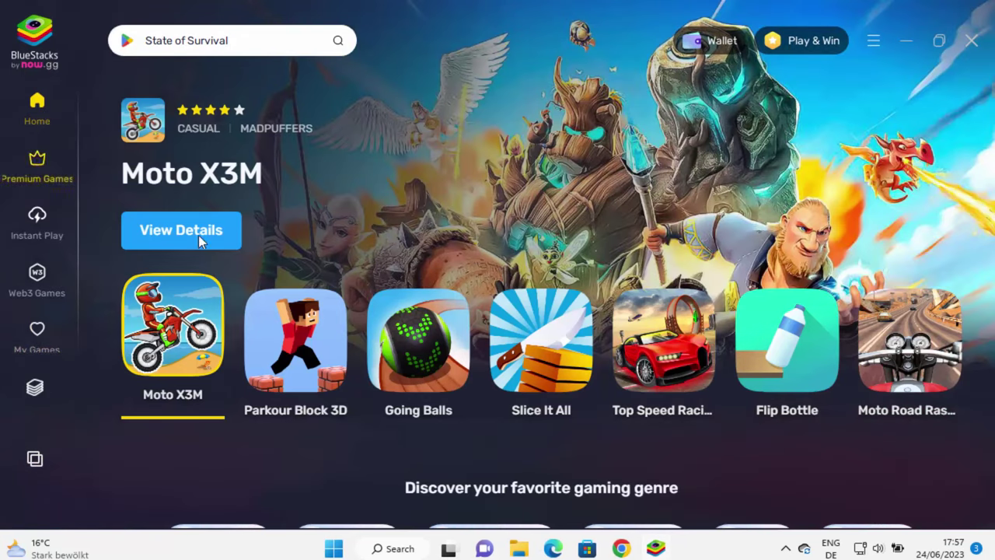
scroll(307, 238, "down", 1)
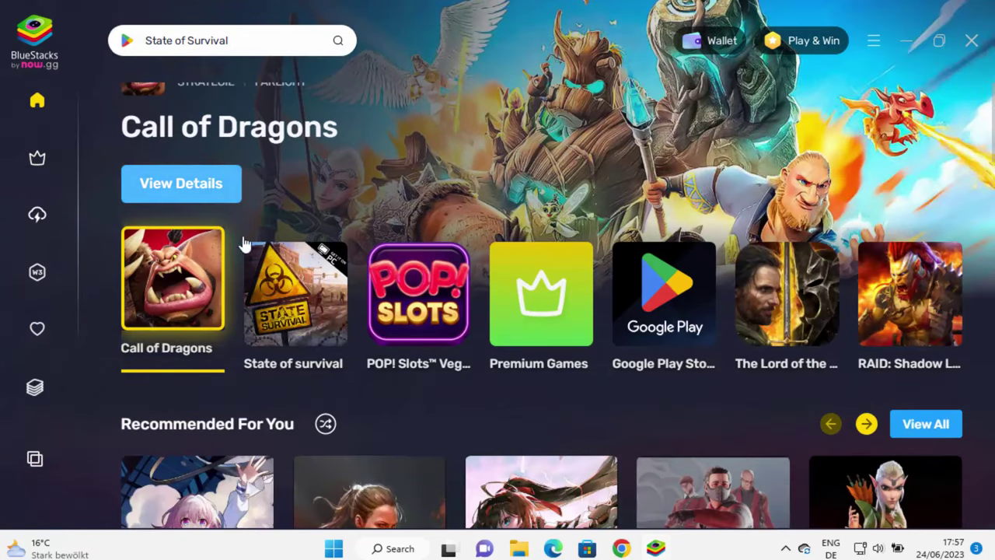
scroll(245, 243, "down", 1)
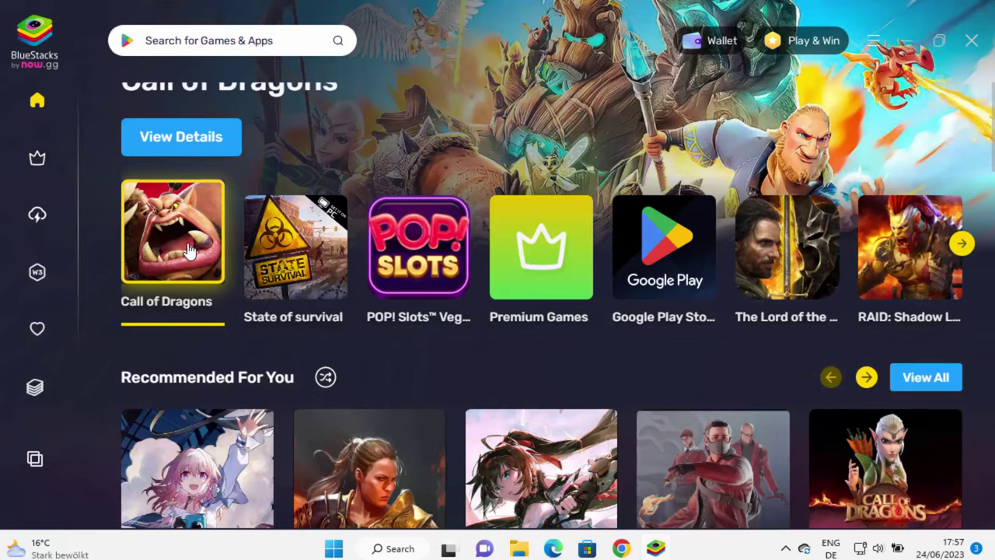
left_click(188, 249)
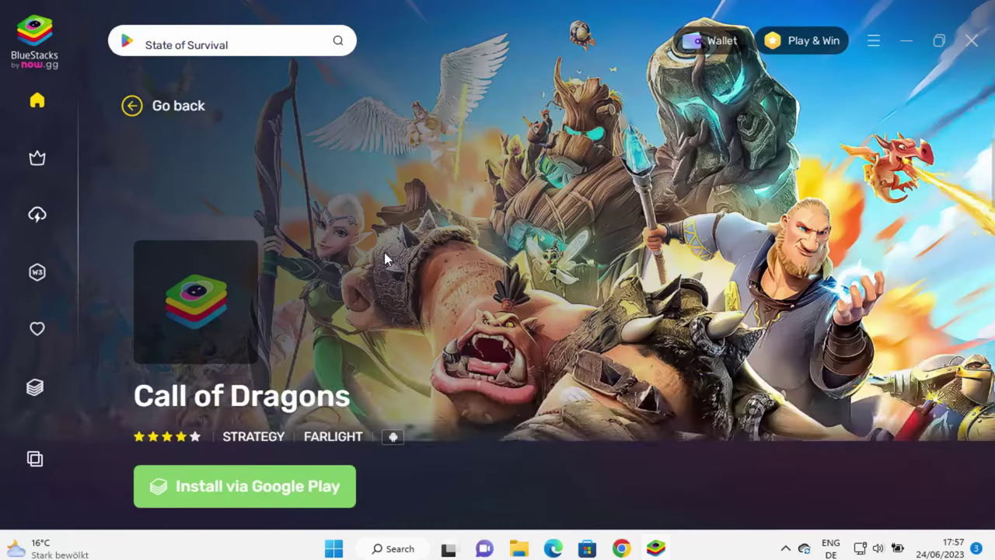
scroll(385, 257, "down", 1)
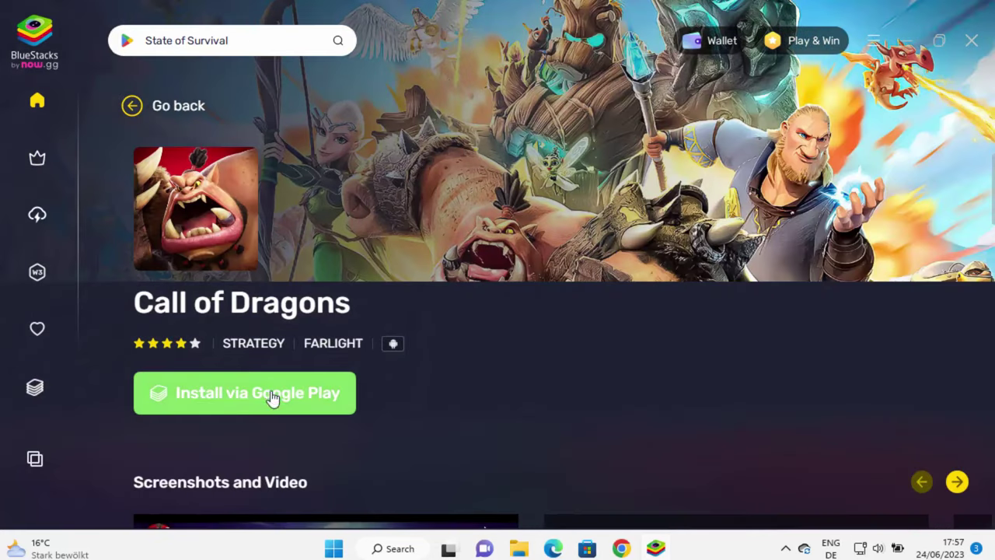